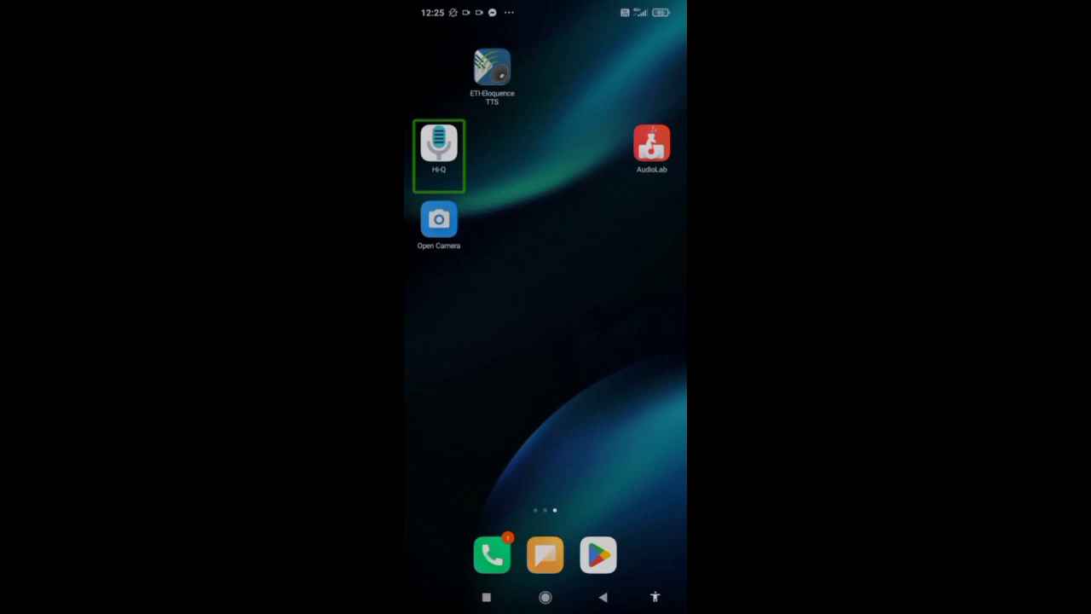
Move home-screen focus past Hi-Q and AudioLab to the Open Camera icon to launch it.
key(Right)
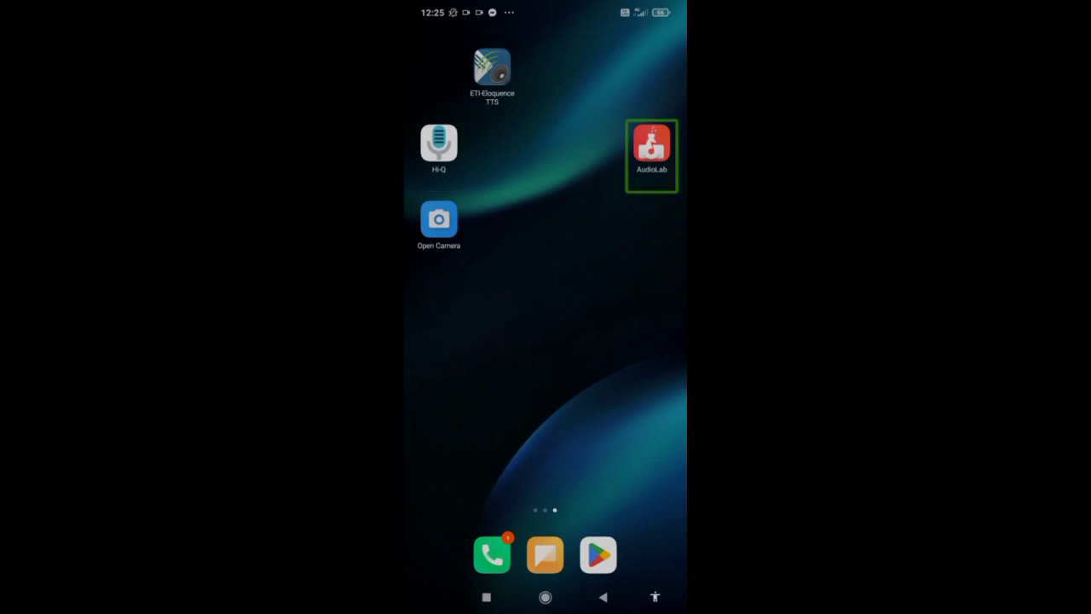
key(Right)
key(Return)
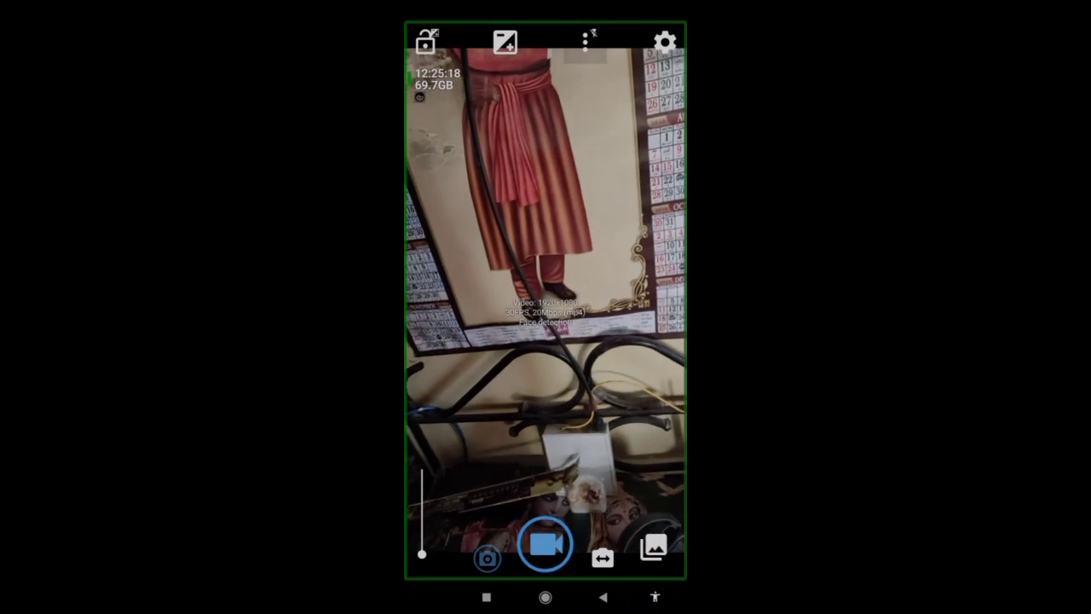
key(Right)
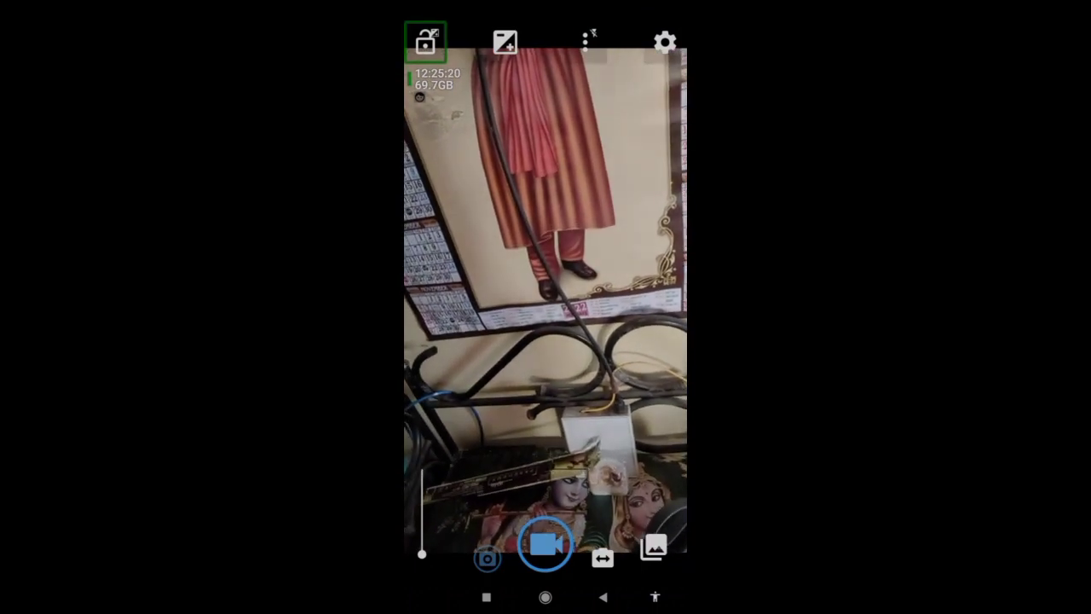
key(Right)
key(Right)
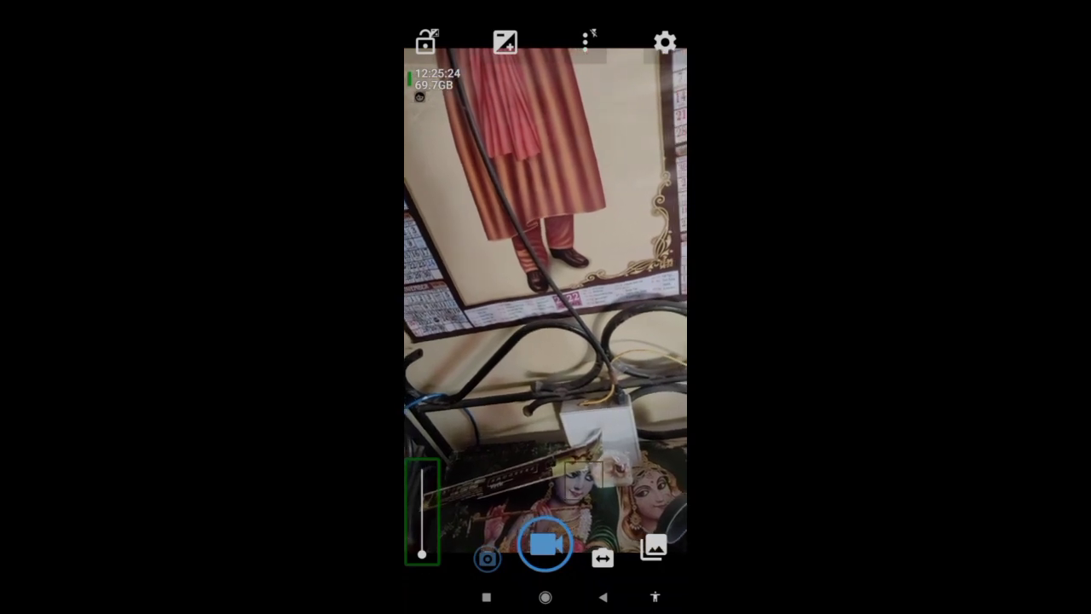
key(Right)
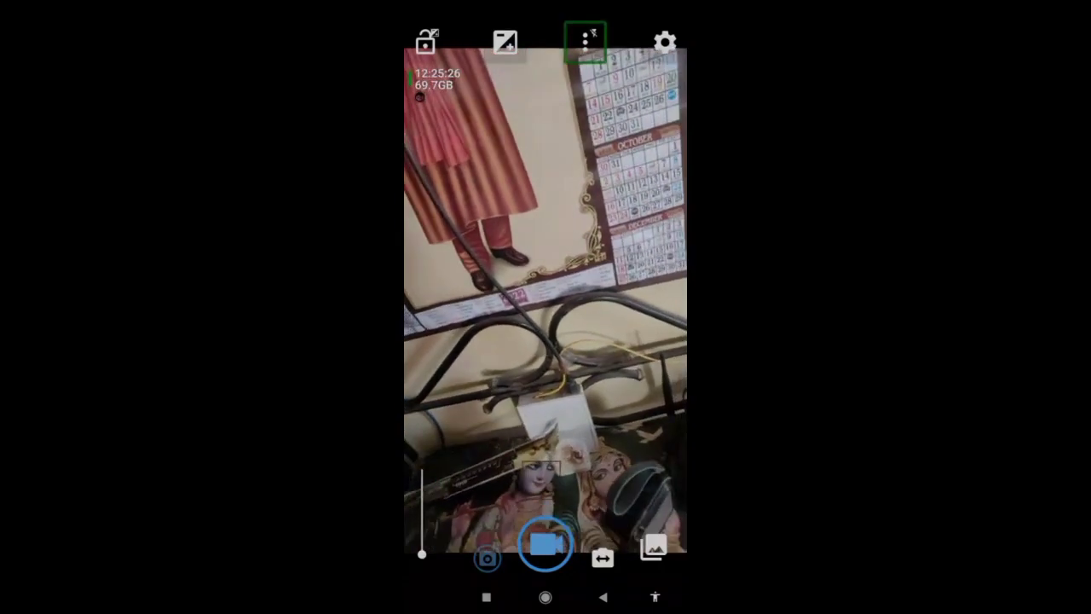
key(Right)
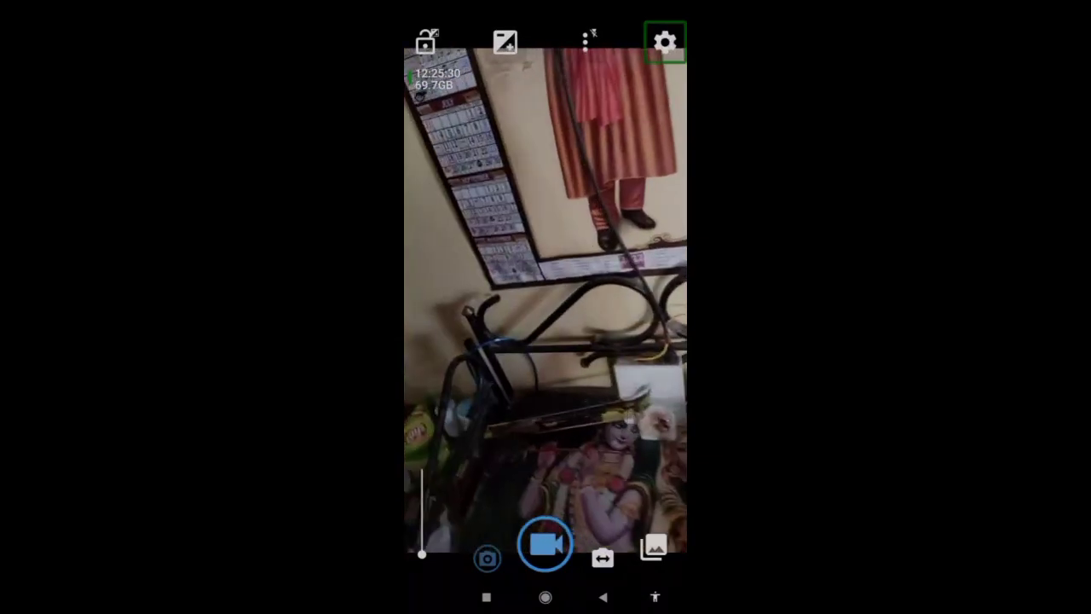
key(Right)
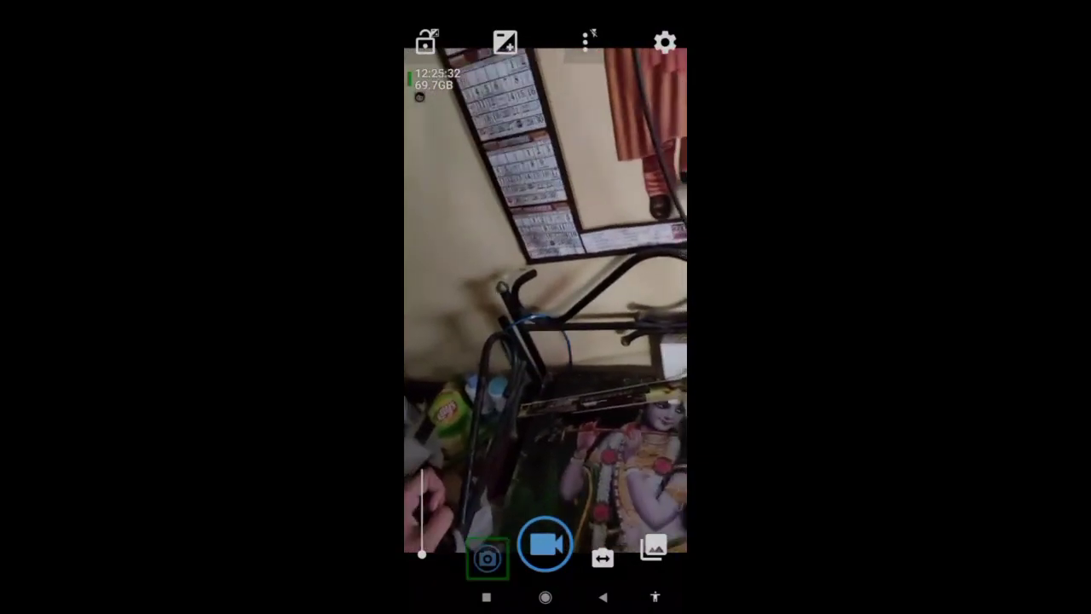
key(Right)
key(Left)
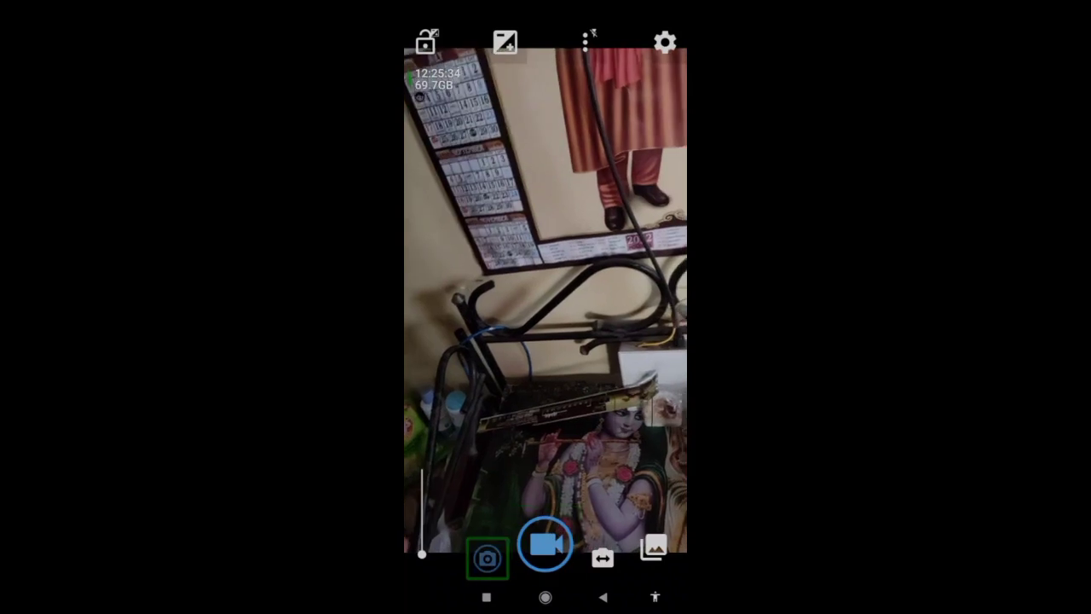
key(Right)
key(Right)
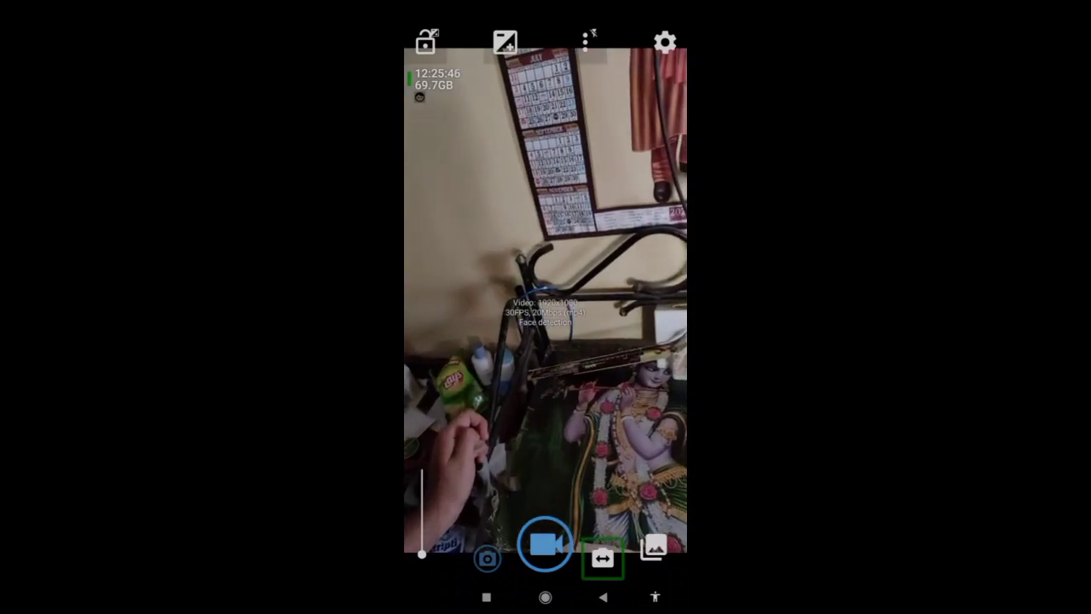
key(Left)
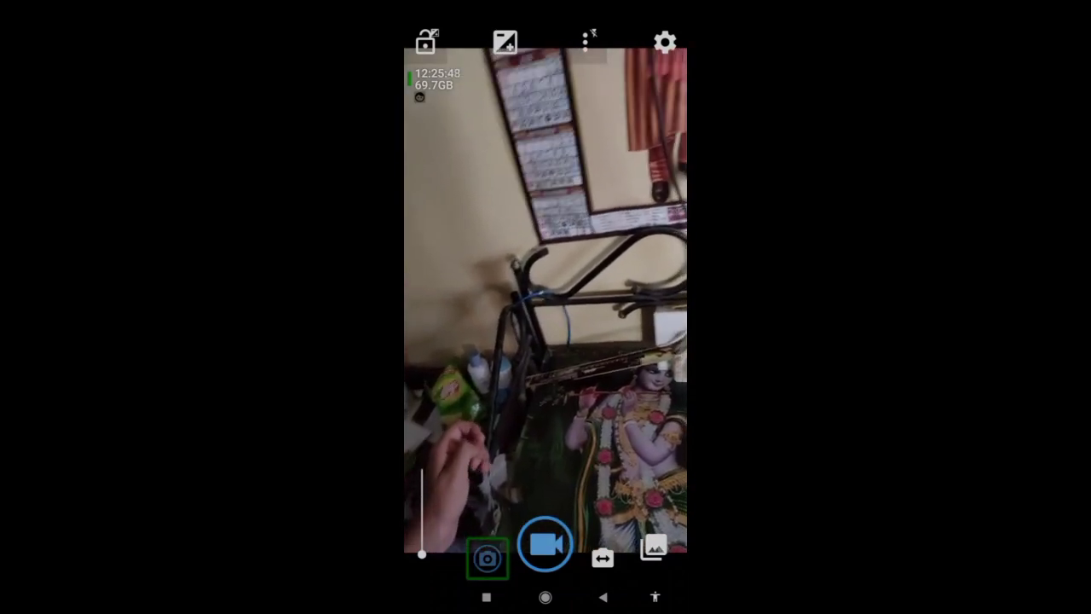
key(Up)
Review the settings: Face detection on, Timer off, Repeat off, and the Repeat mode interval.
key(Return)
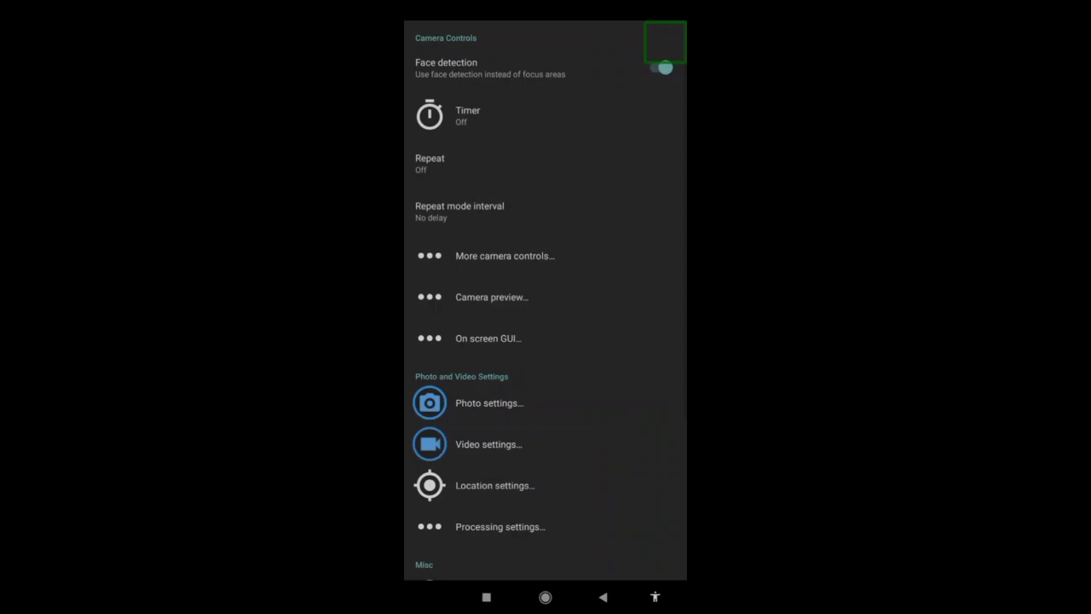
key(Up)
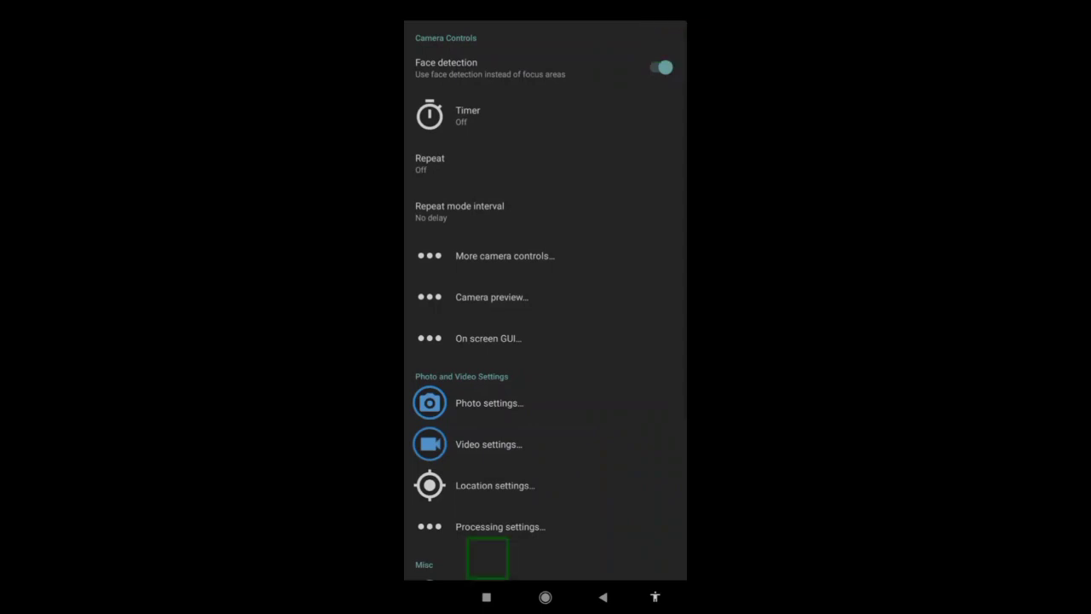
key(Right)
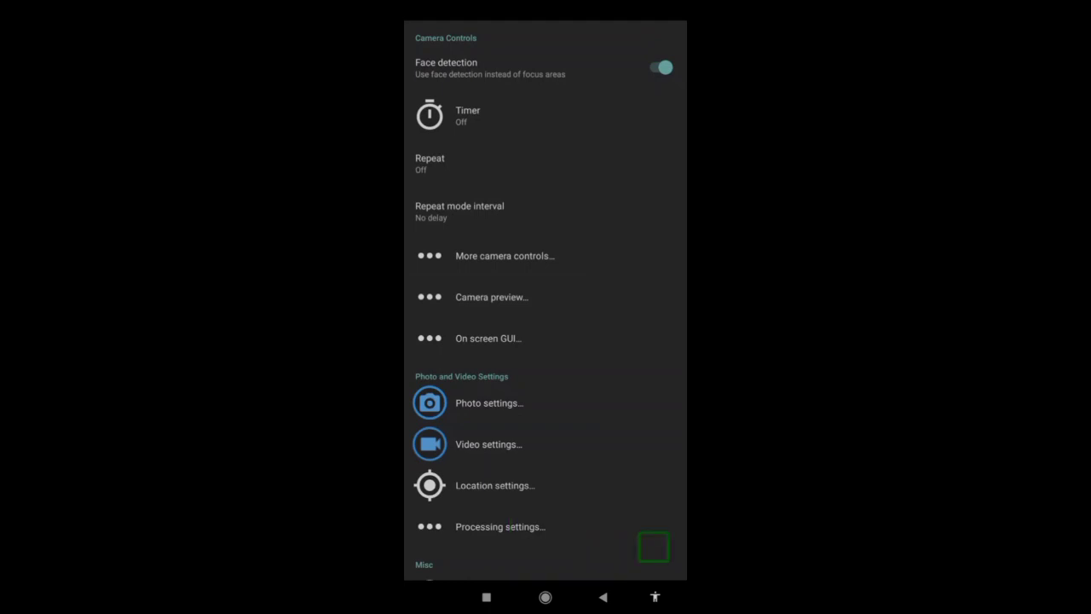
key(Down)
key(Down)
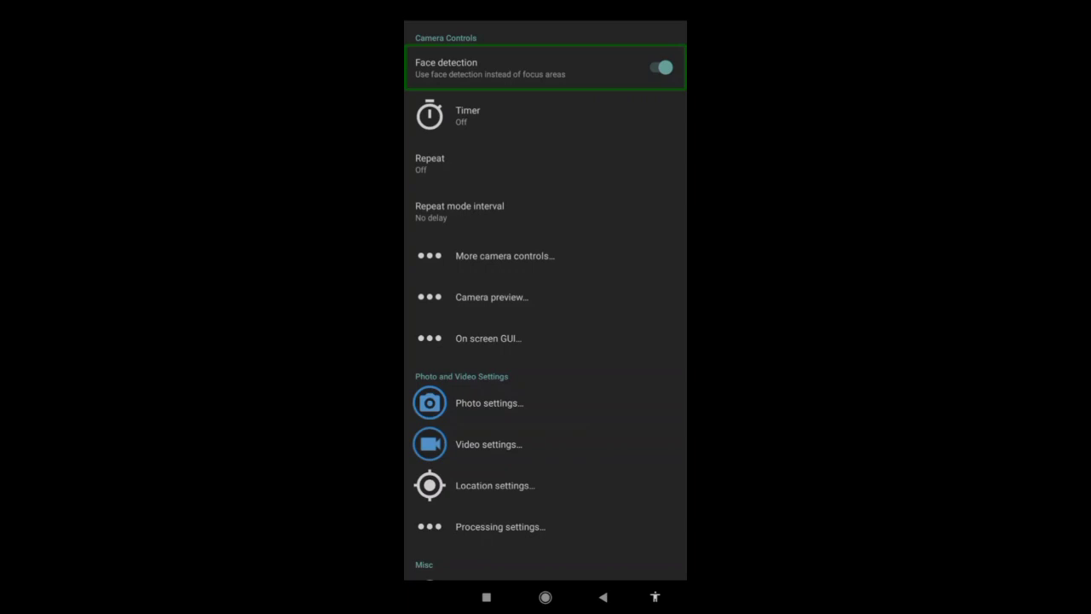
key(Down)
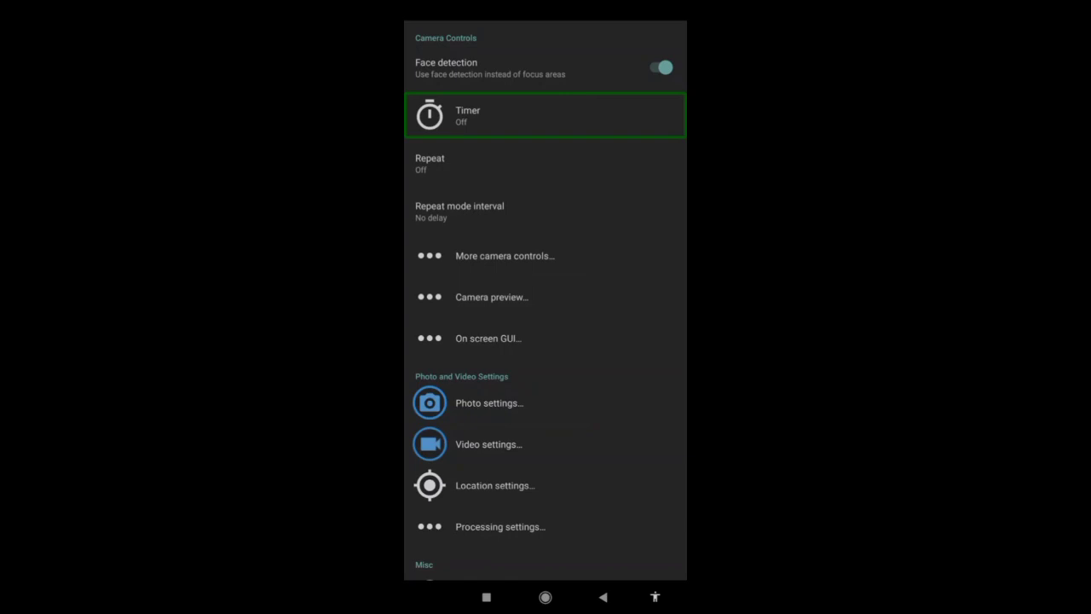
key(Down)
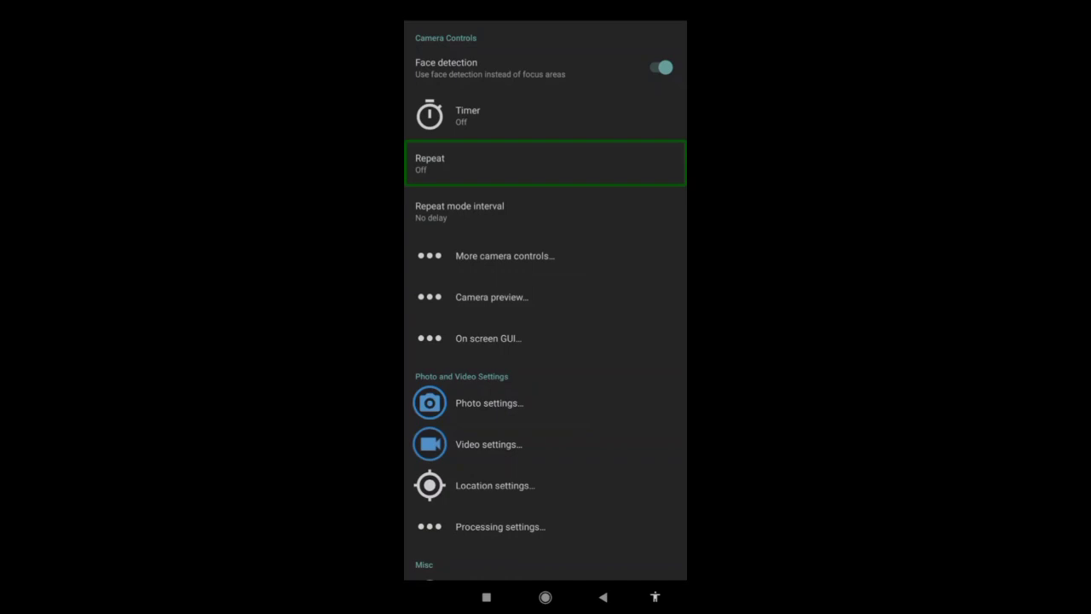
key(Down)
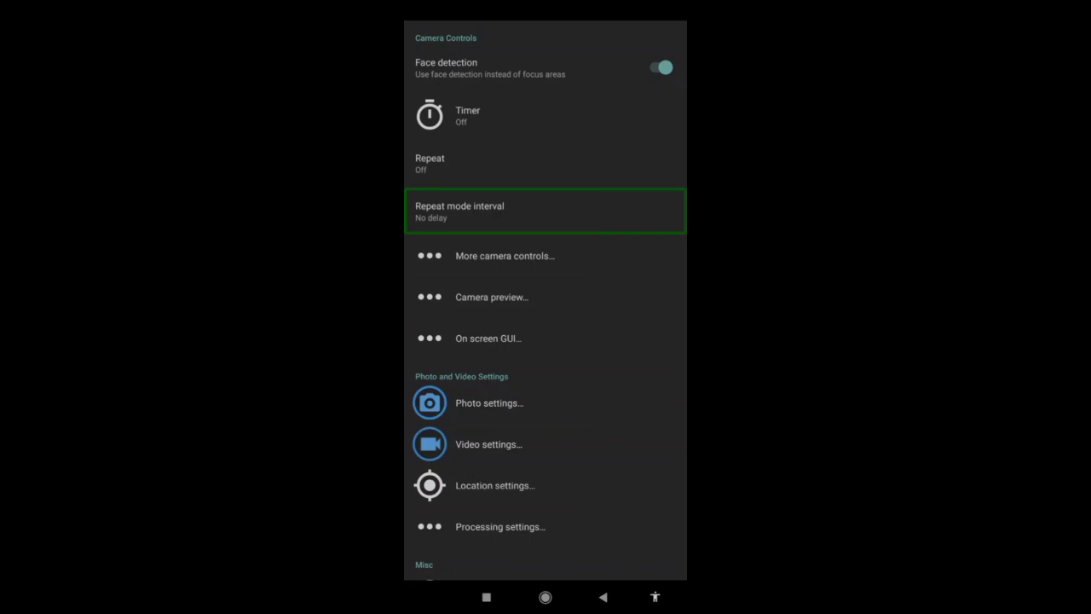
Step through the camera controls, preview, on-screen interface, photo and video settings.
key(Down)
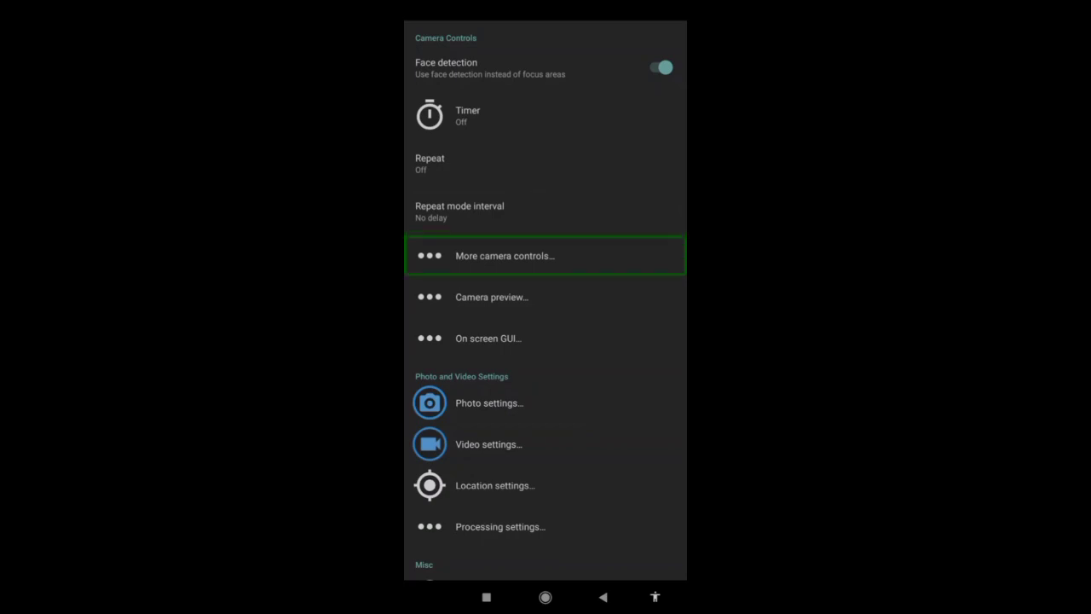
key(Down)
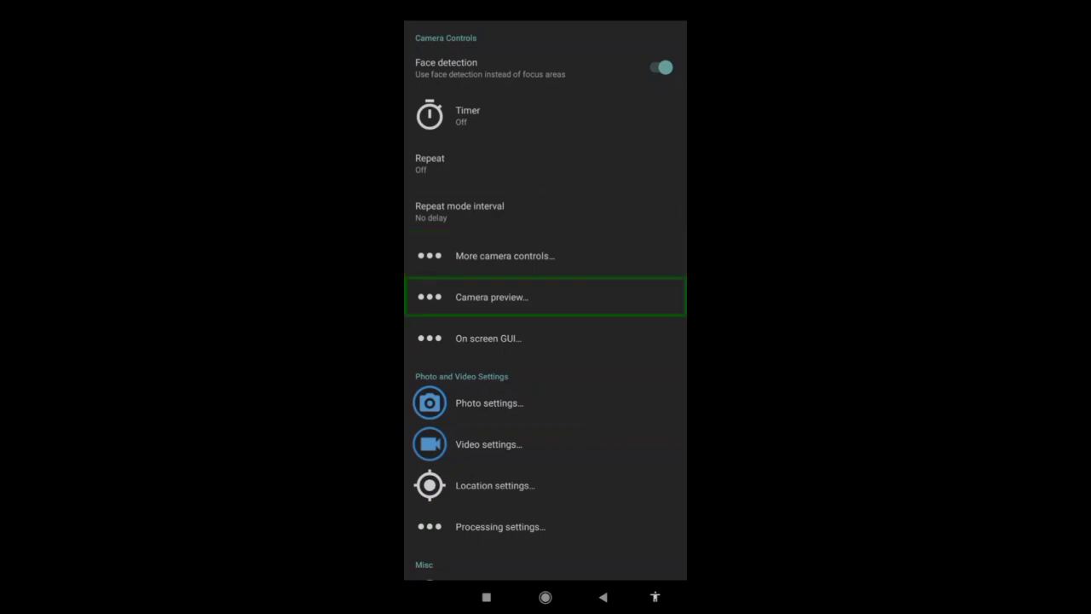
key(Down)
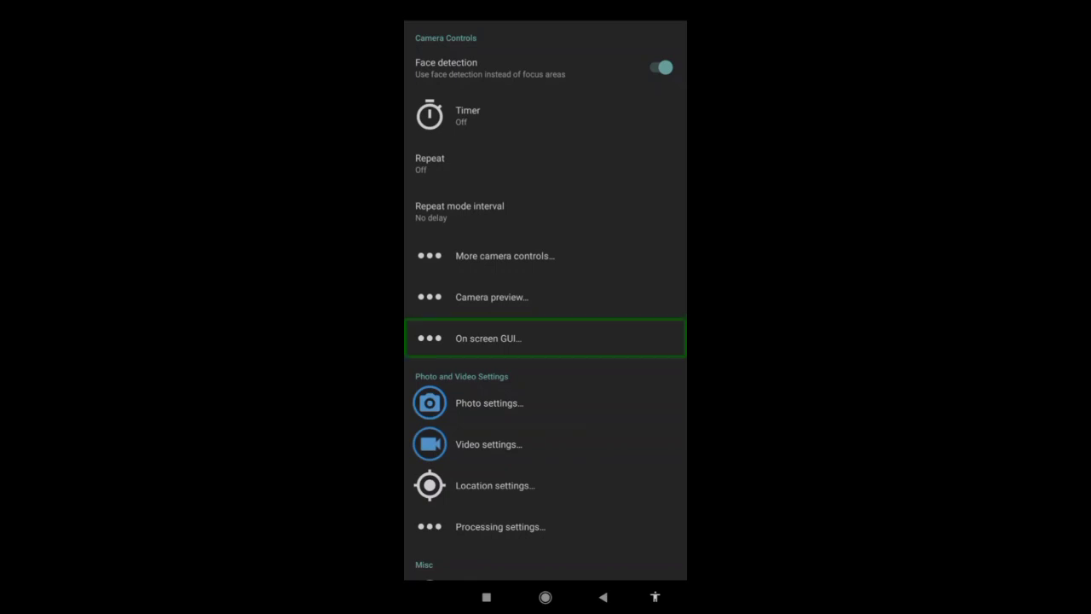
key(Down)
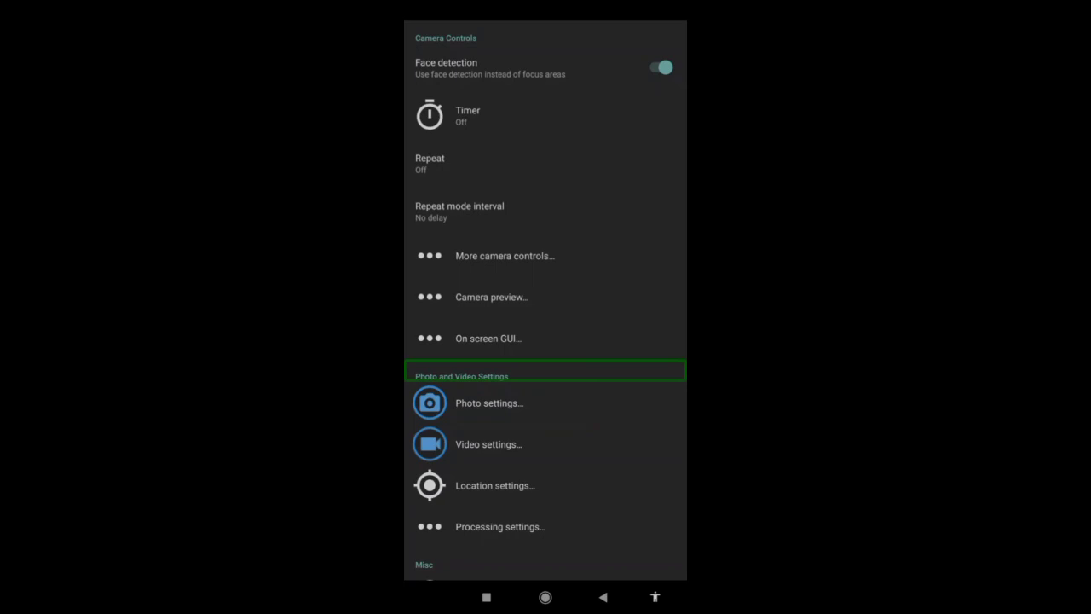
key(Down)
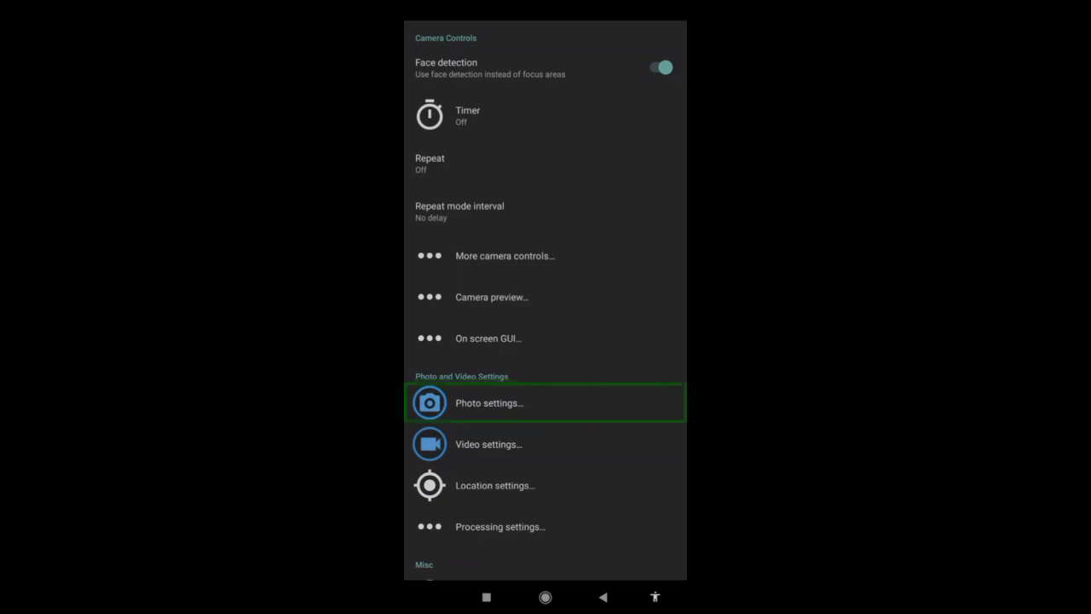
key(Down)
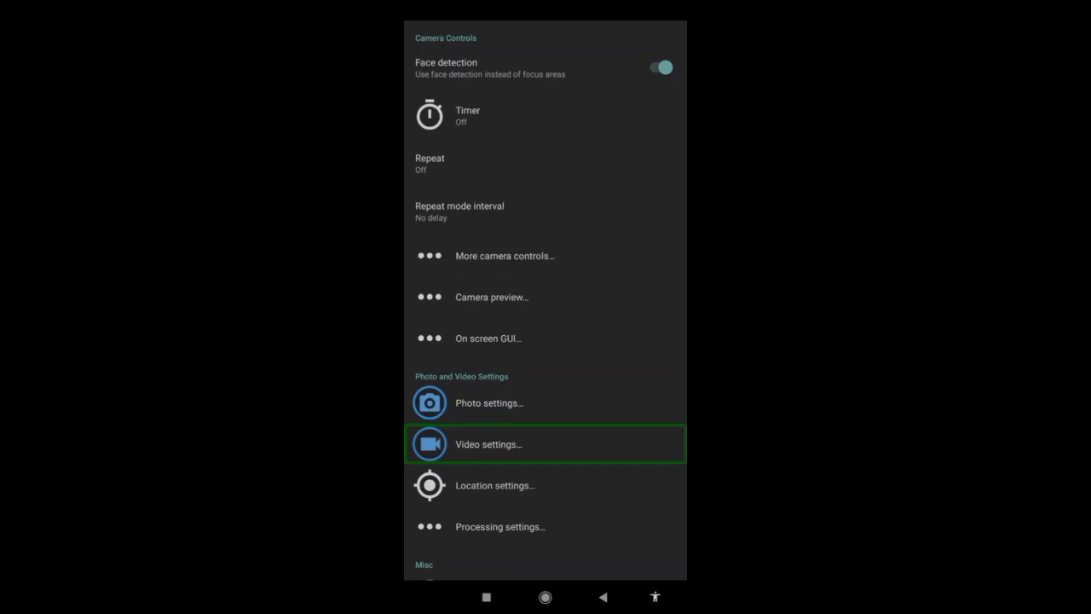
Continue past location and processing to Misc, then exit settings back to the camera preview.
key(Down)
key(Down)
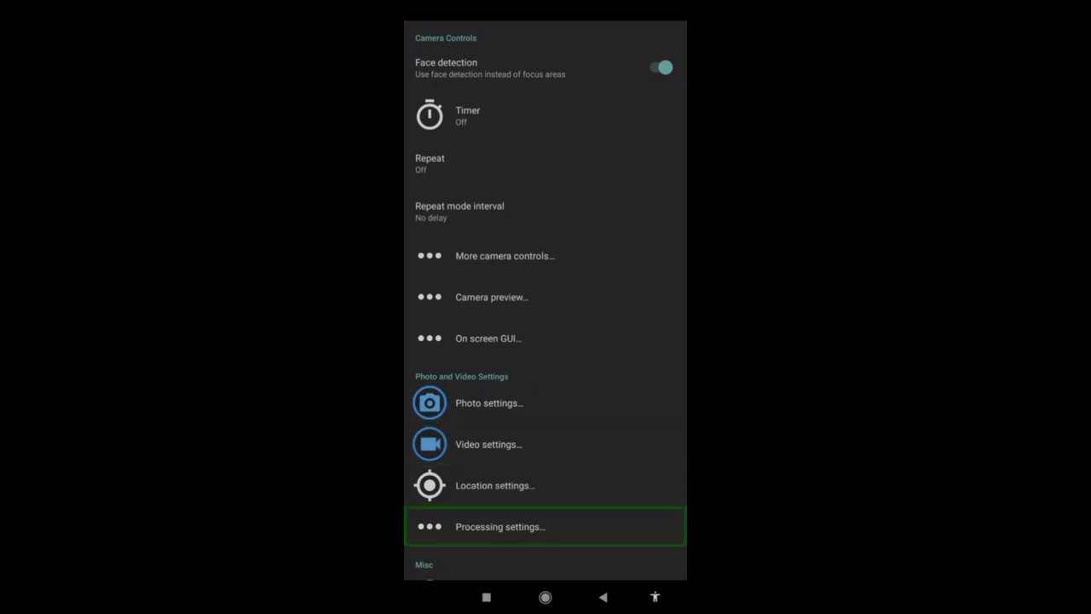
key(Down)
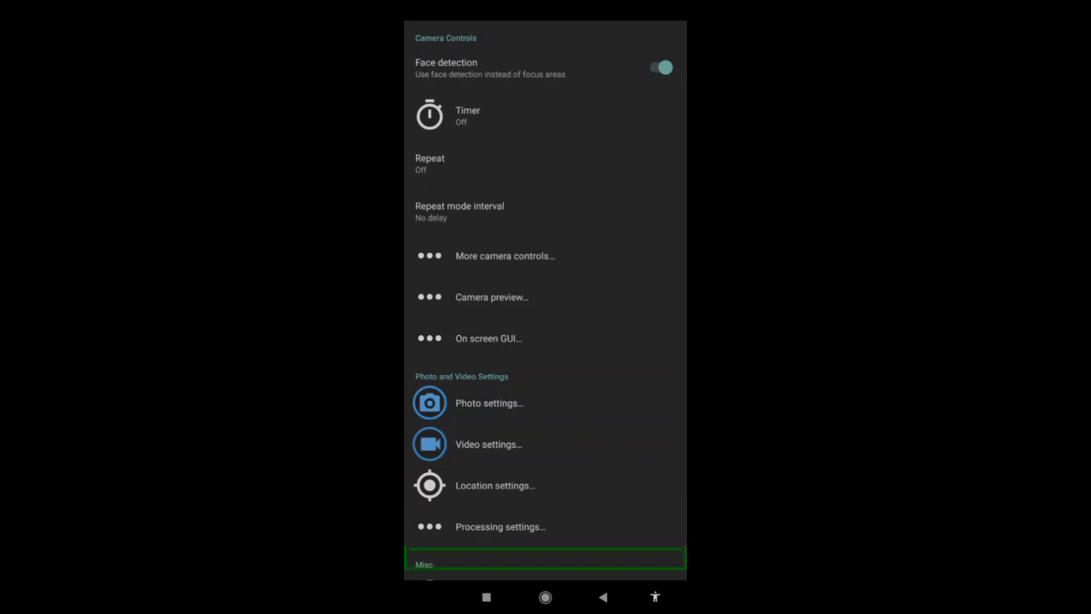
key(Down)
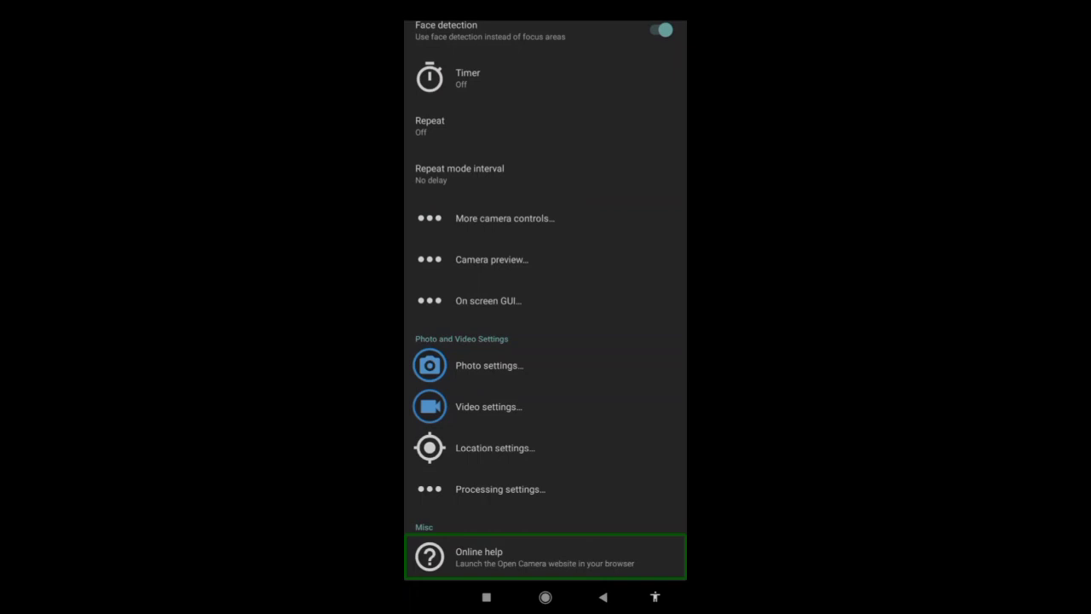
key(Escape)
key(Right)
Move focus across the preview's zoom, extra-options and settings controls onto the photo-mode button.
key(Down)
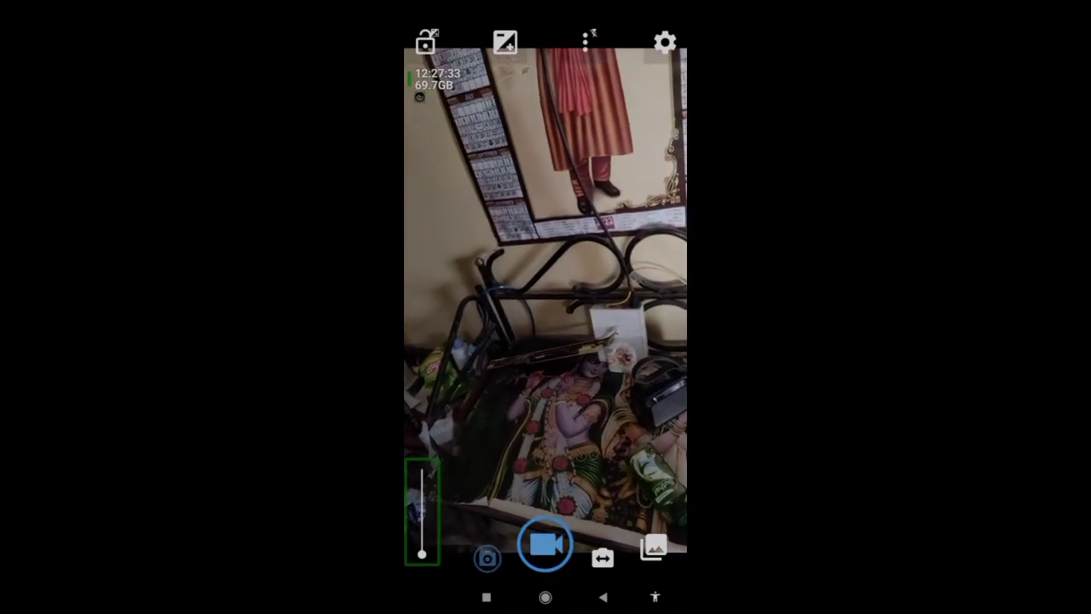
key(Up)
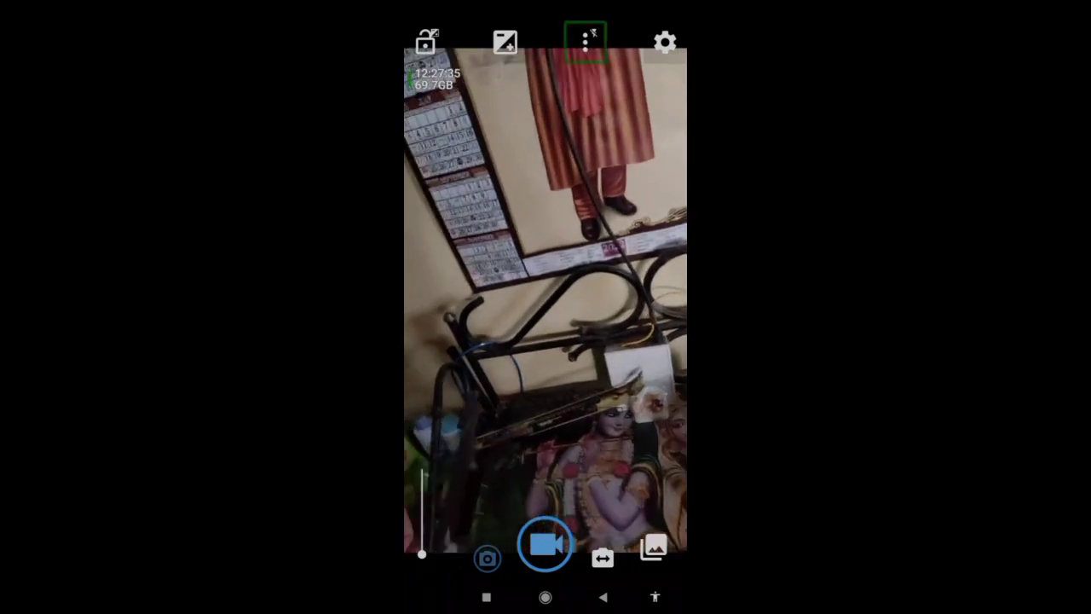
key(Right)
key(Down)
key(Right)
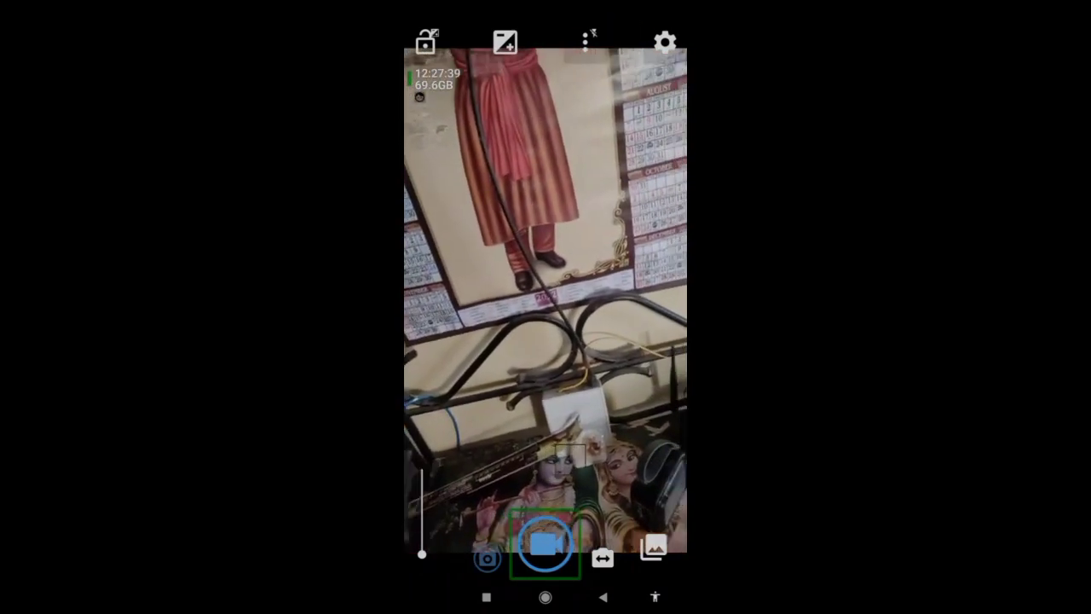
key(Left)
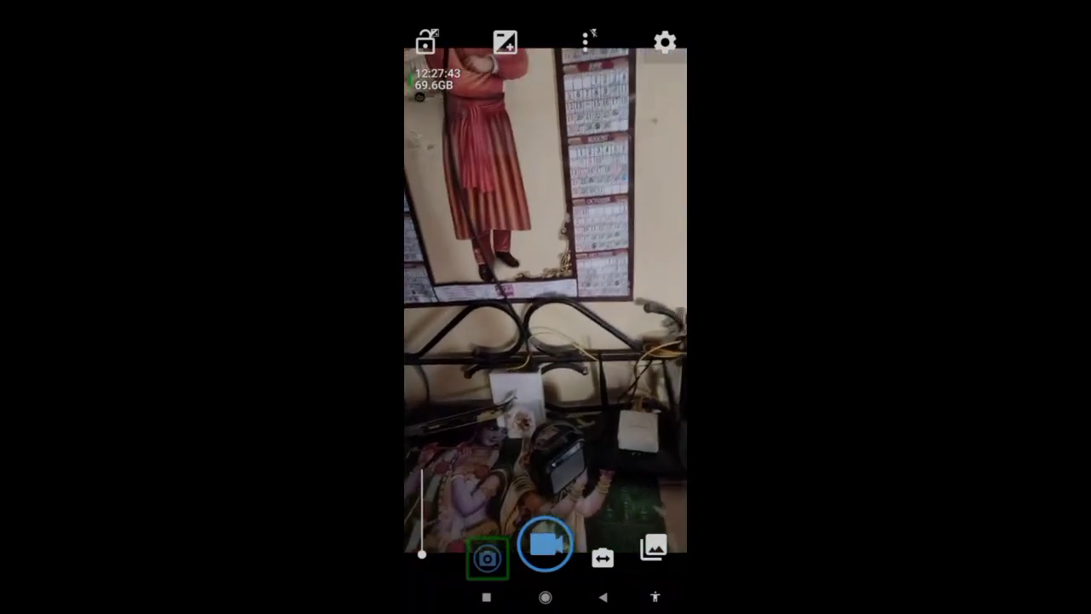
key(Up)
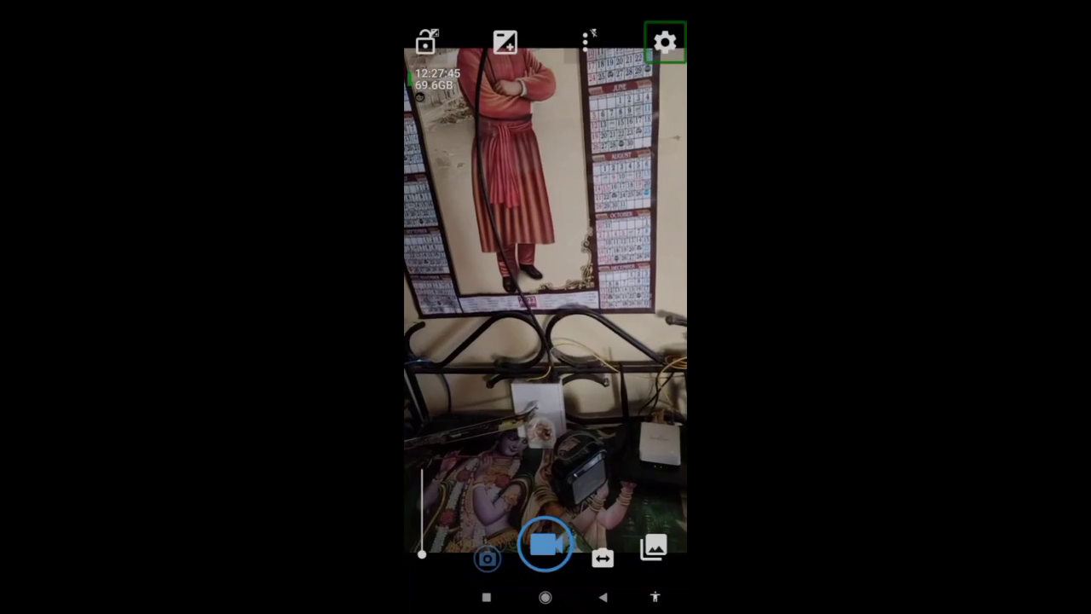
key(Down)
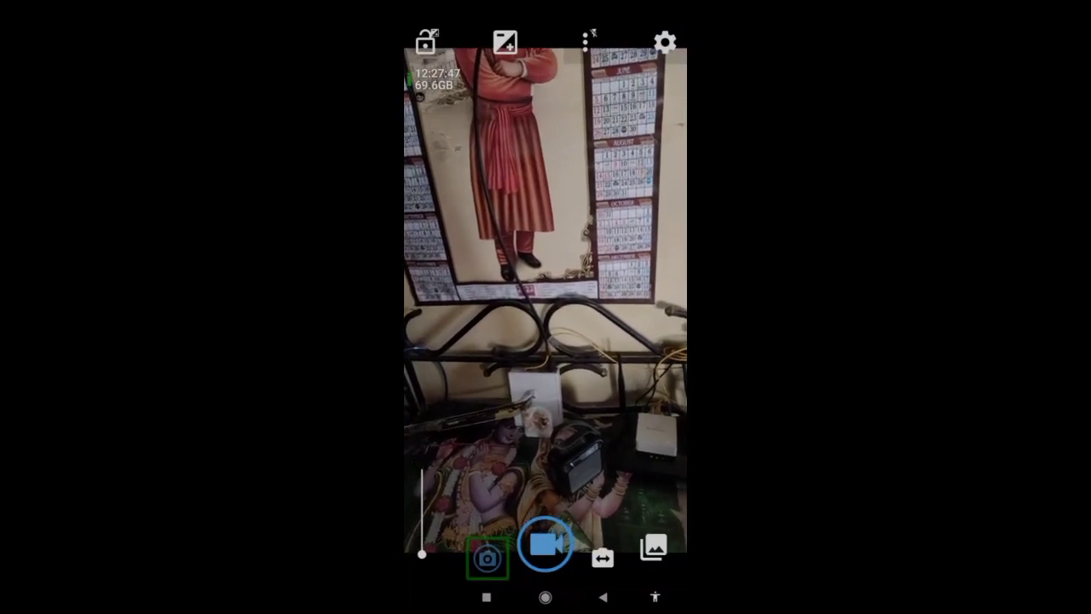
Switch the camera from video to photo mode and reach the front/back camera switch.
key(Return)
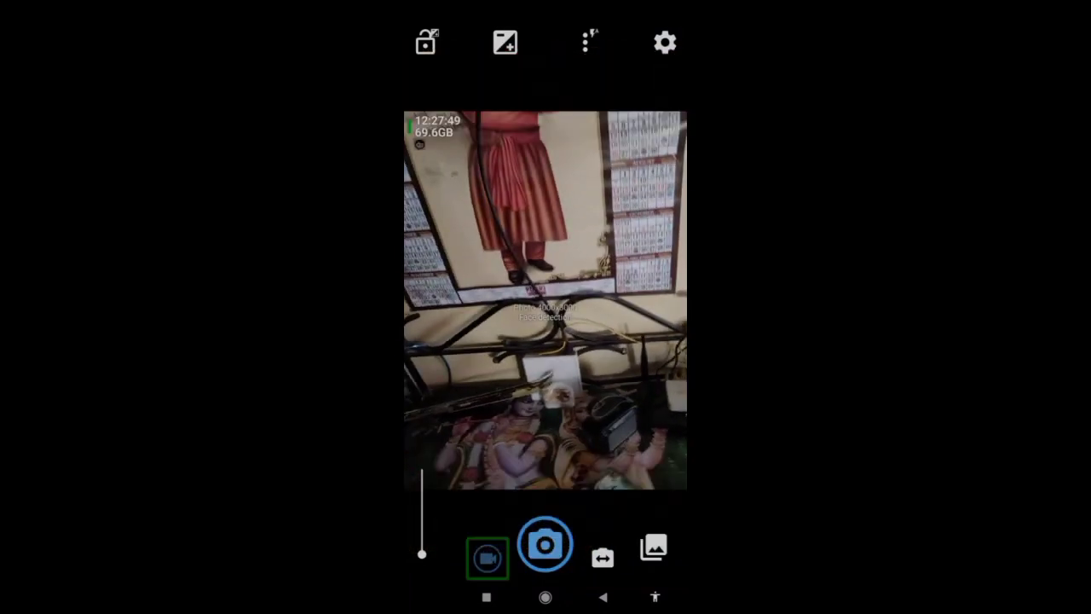
key(Right)
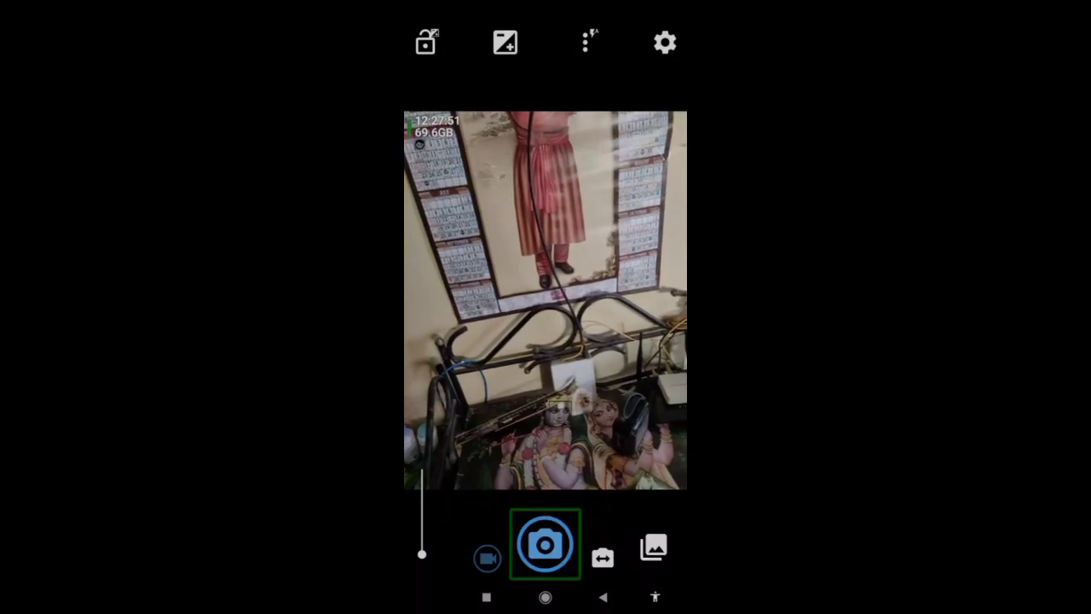
key(Right)
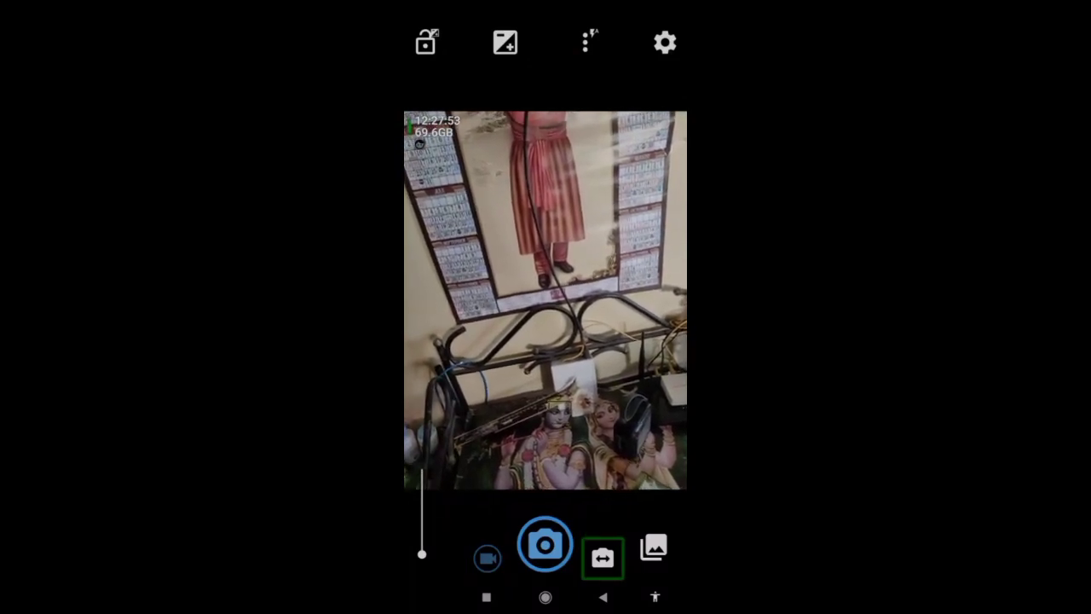